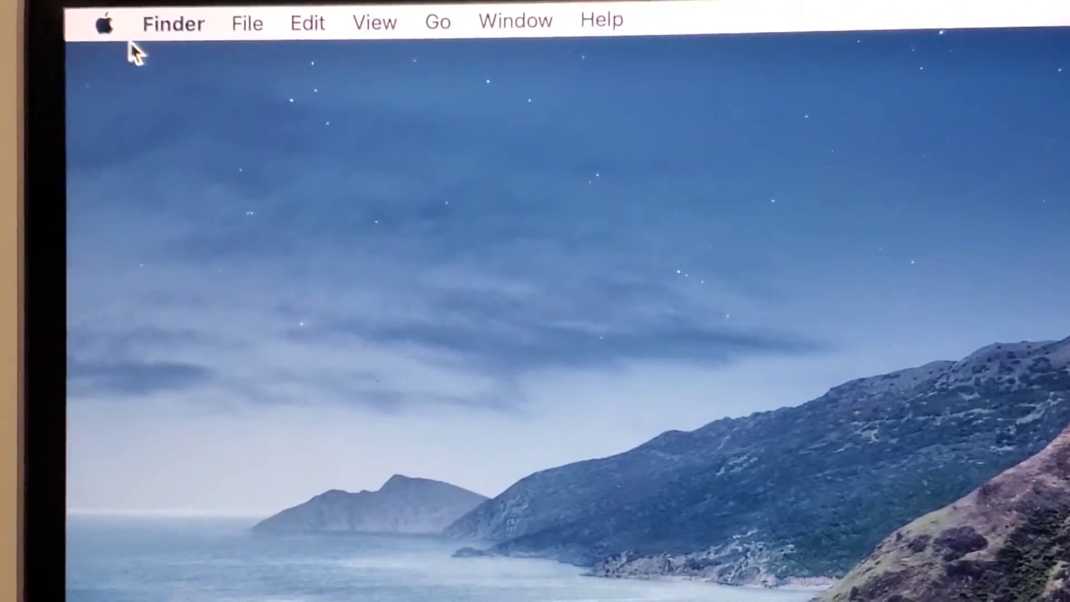
Step: Open System Preferences from the Apple menu
click(98, 32)
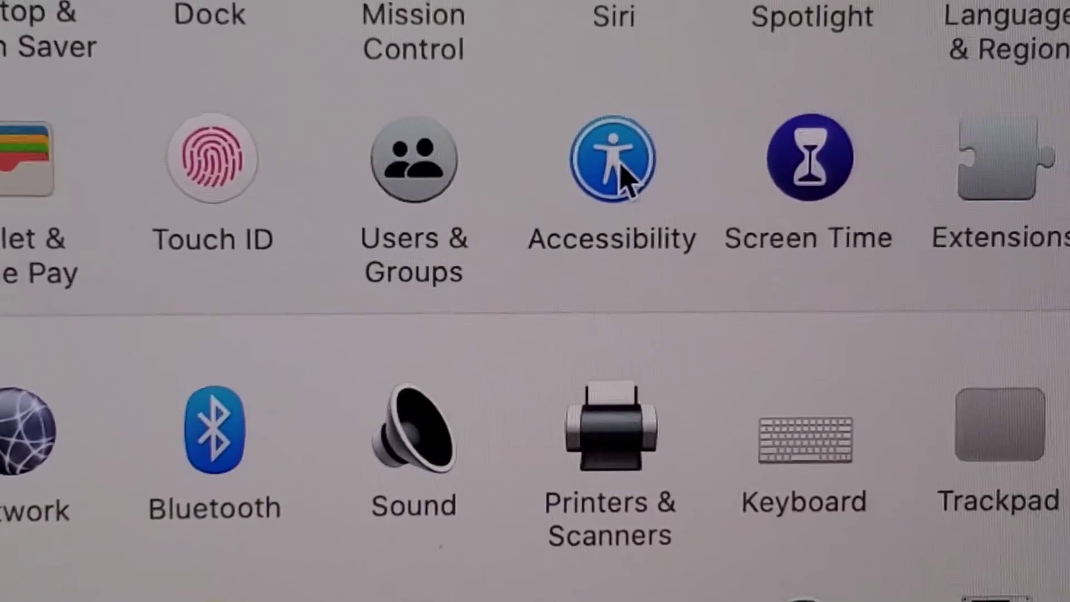
Step: Go to Accessibility's Pointer Control settings for mouse and trackpad
click(673, 144)
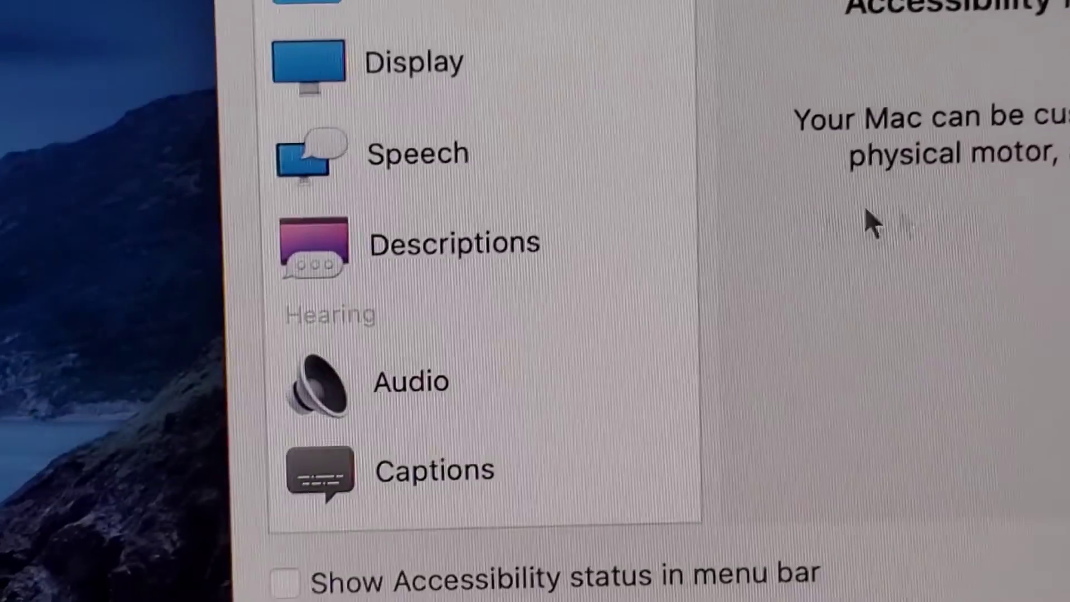
scroll(472, 331, down, 10)
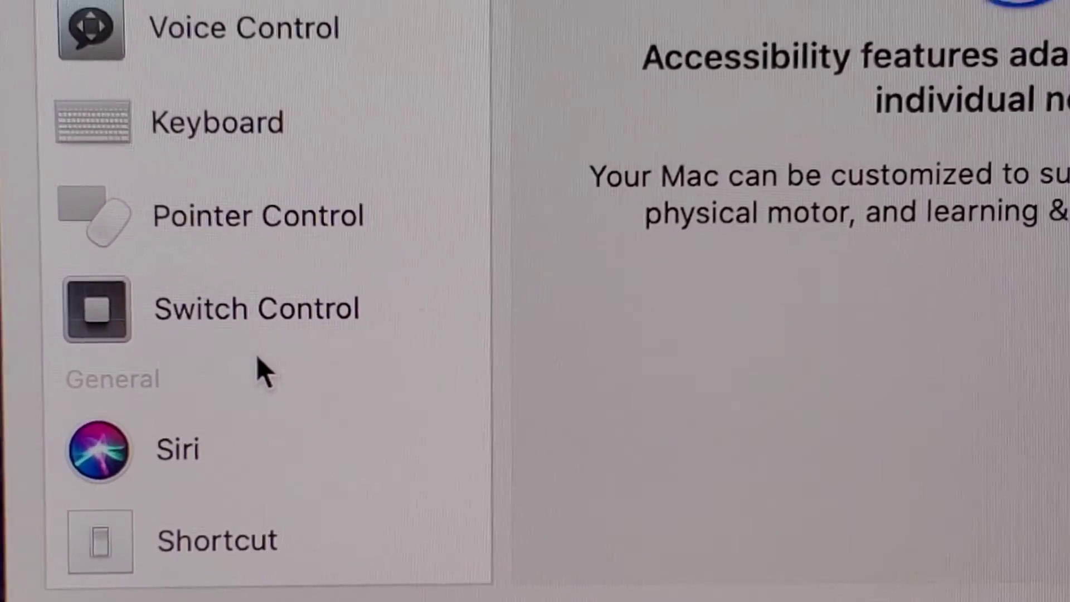
scroll(293, 369, down, 2)
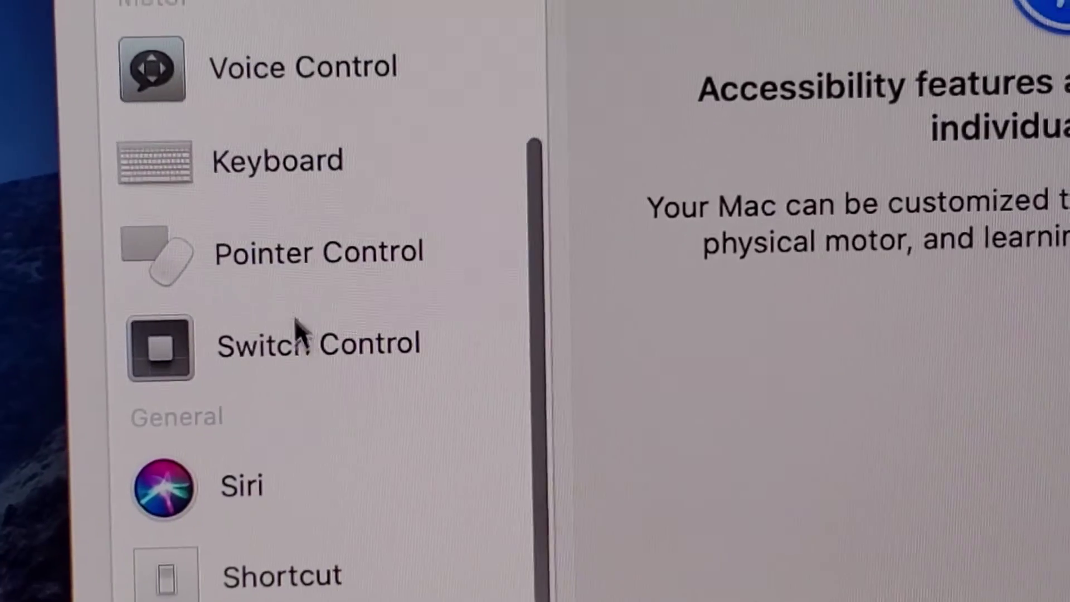
click(262, 324)
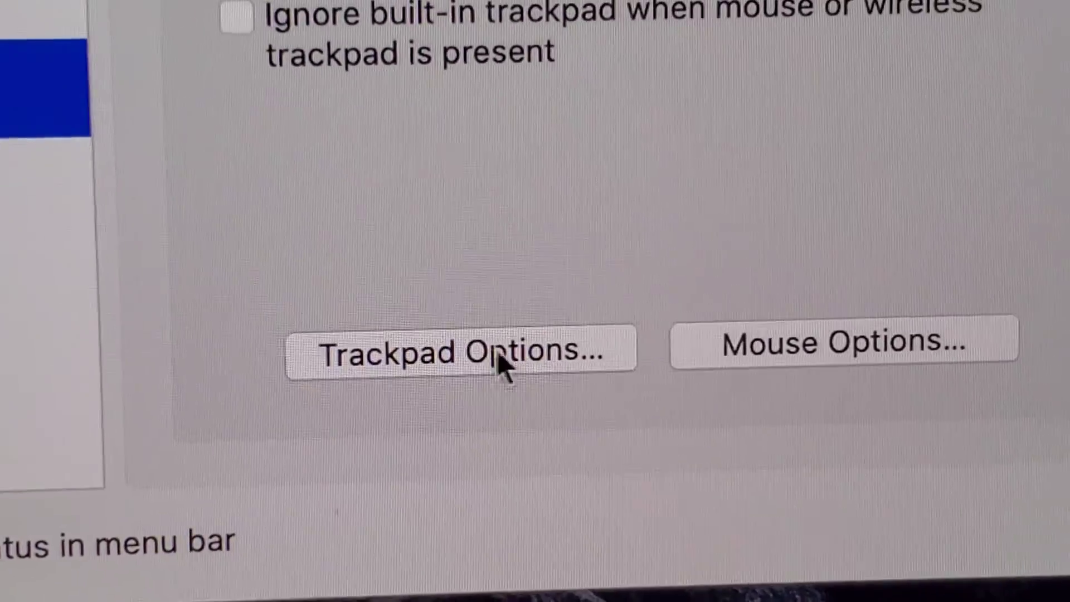
Step: Turn on trackpad dragging with the three finger drag style in Trackpad Options and confirm
click(494, 385)
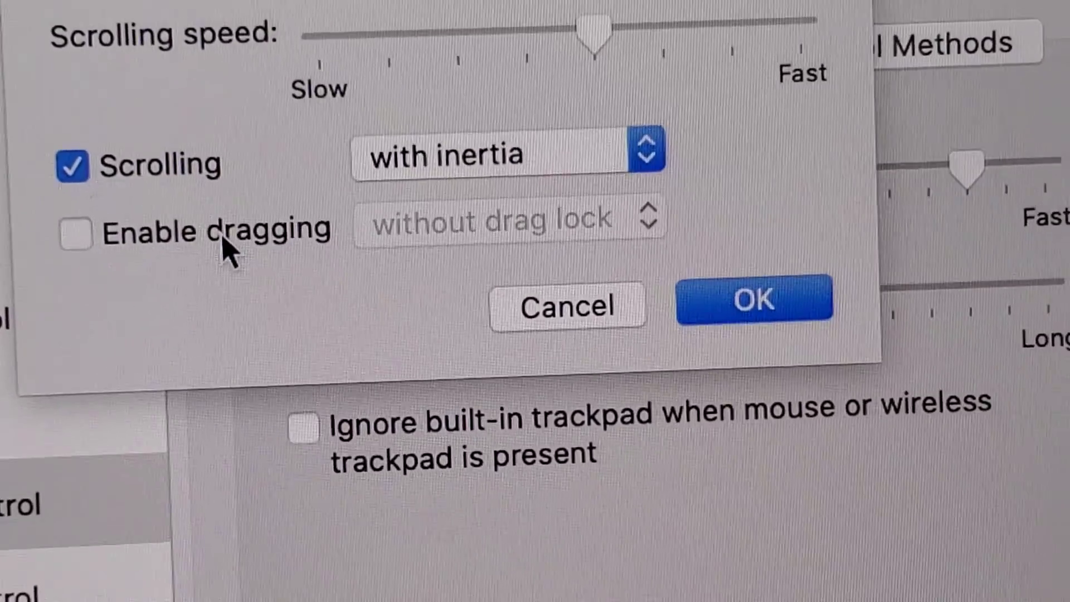
click(164, 230)
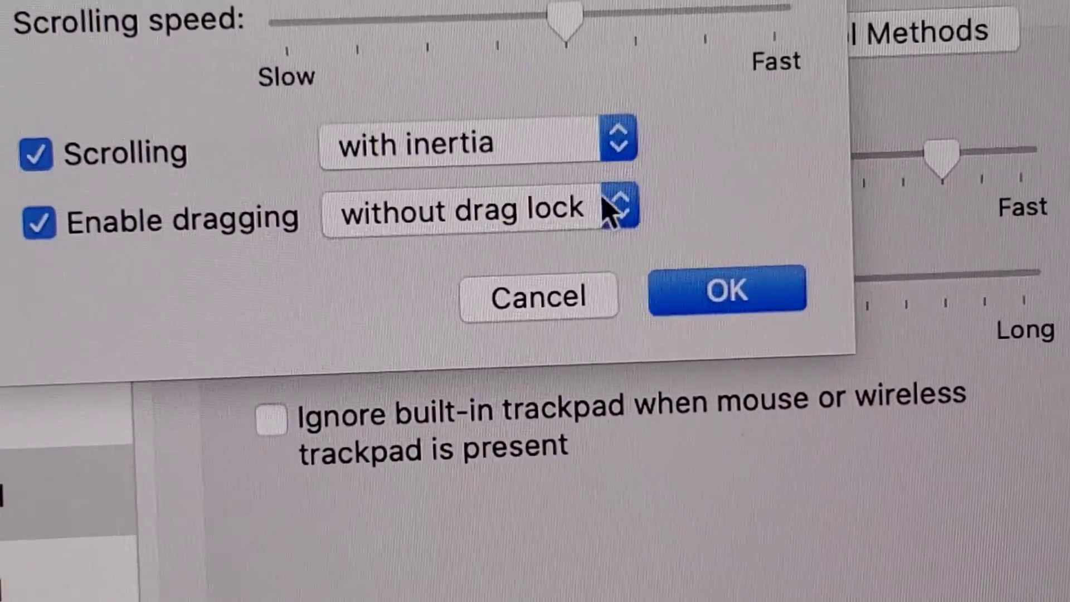
click(620, 212)
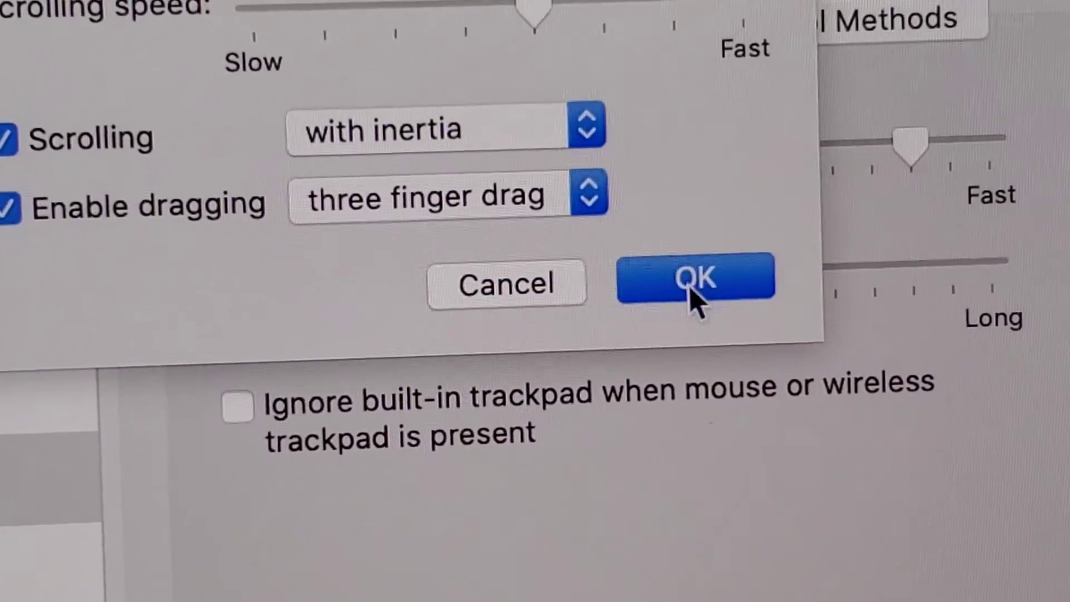
click(681, 284)
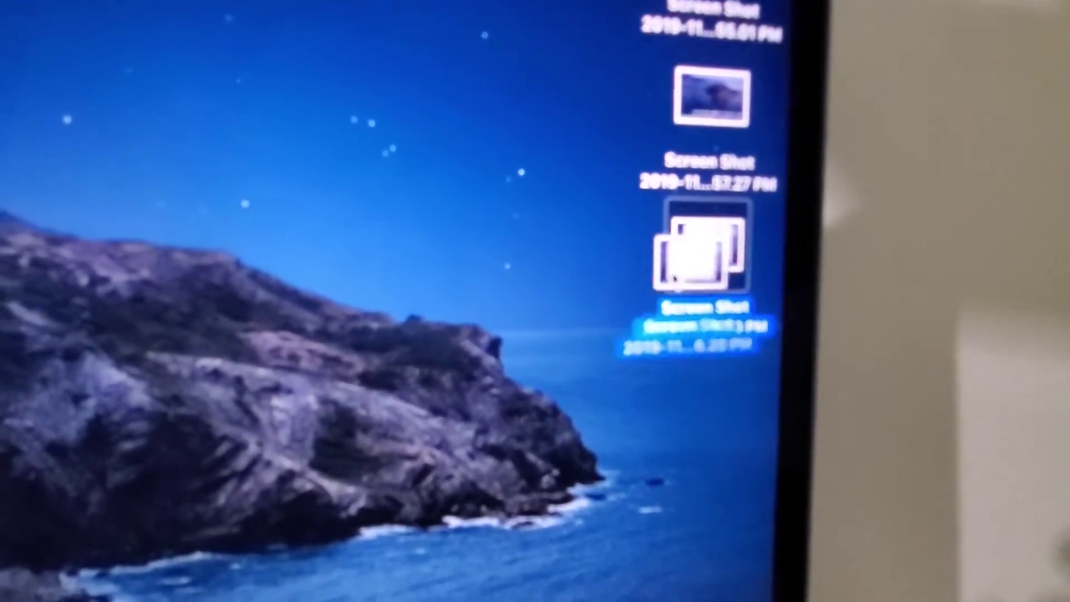
Step: Drag the bottom Screen Shot file from the right-hand column to near the desktop centre
drag(677, 276, 586, 373)
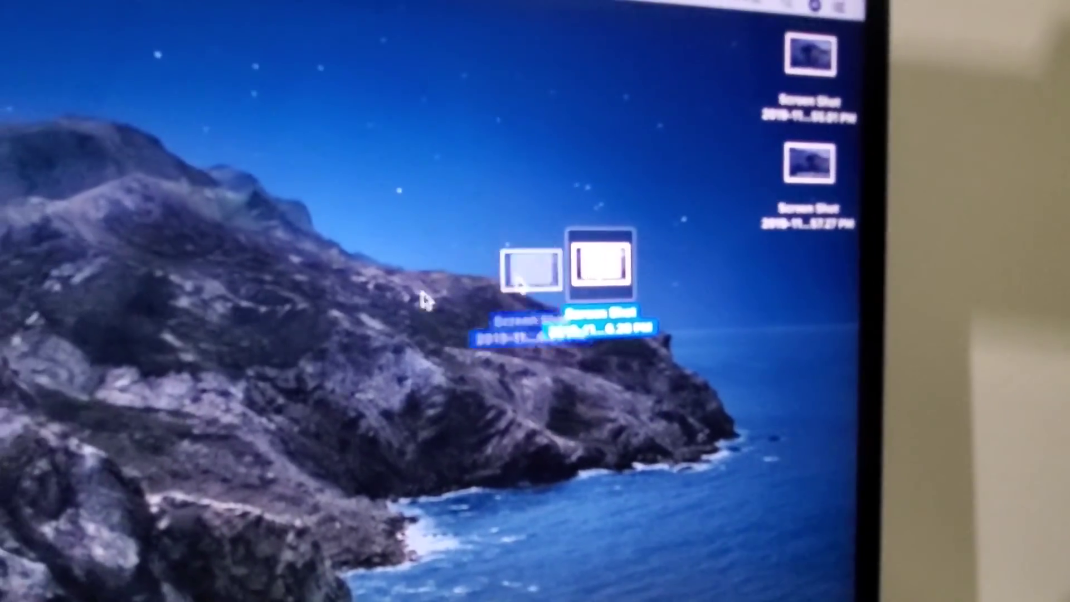
drag(521, 287, 418, 288)
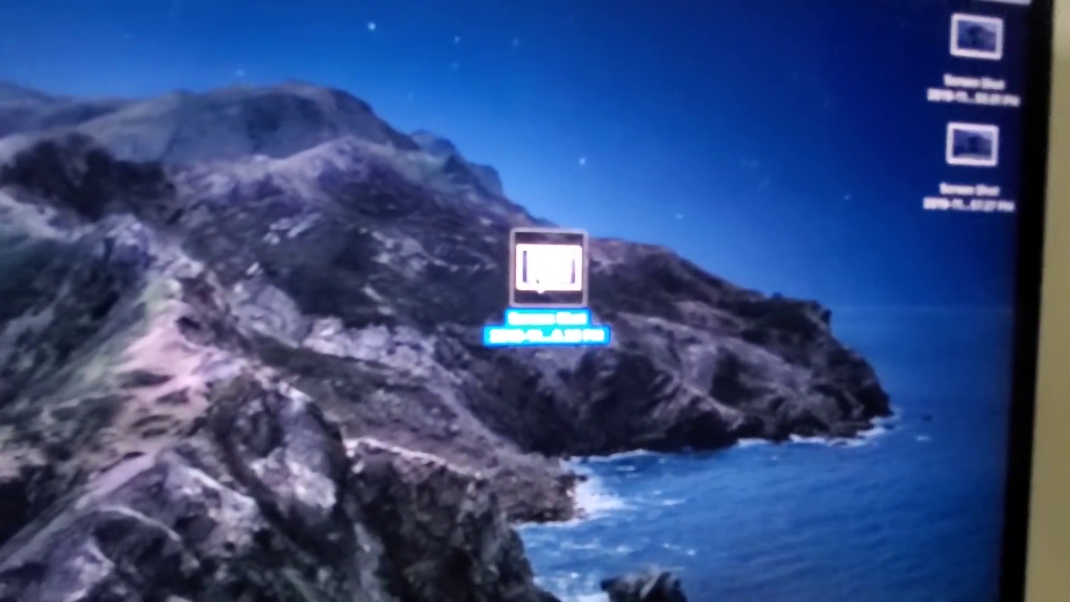